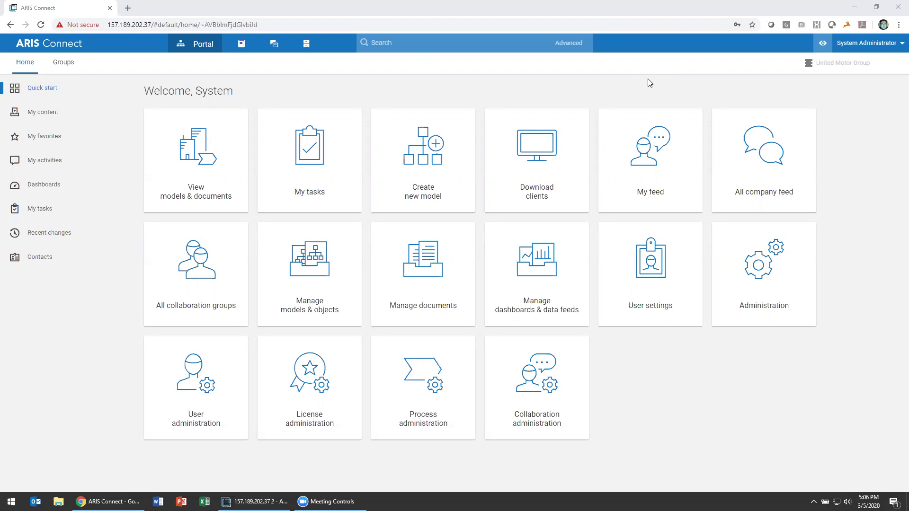
Launch the ARIS Architect client from ARIS Connect and switch to its Explorer window
left_click(889, 43)
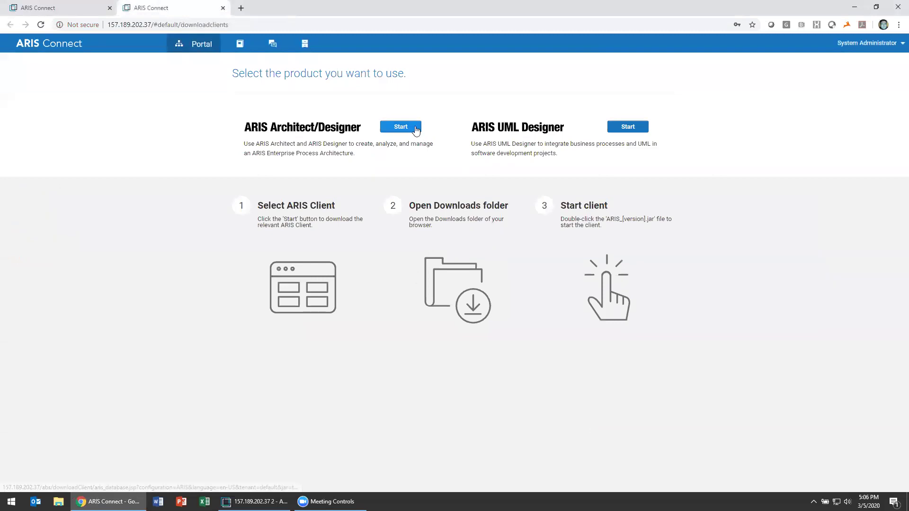
left_click(416, 128)
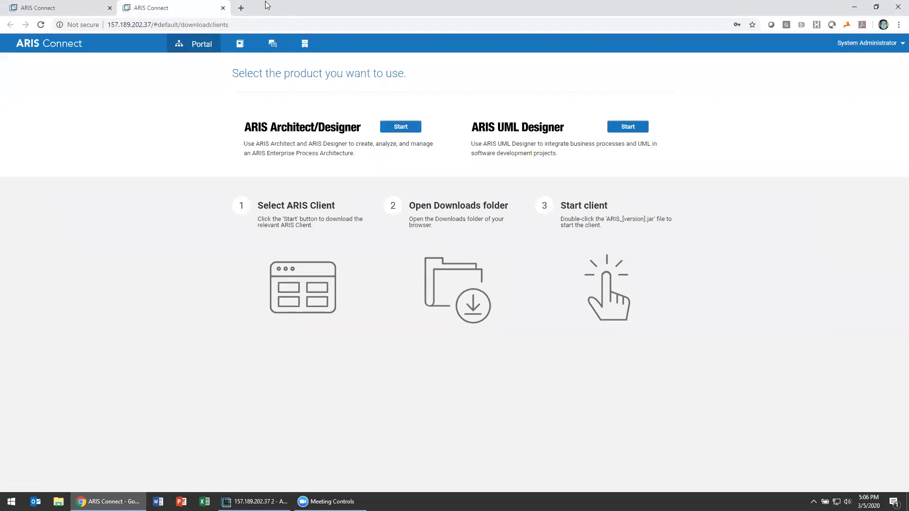
left_click(223, 8)
key("alt+Tab")
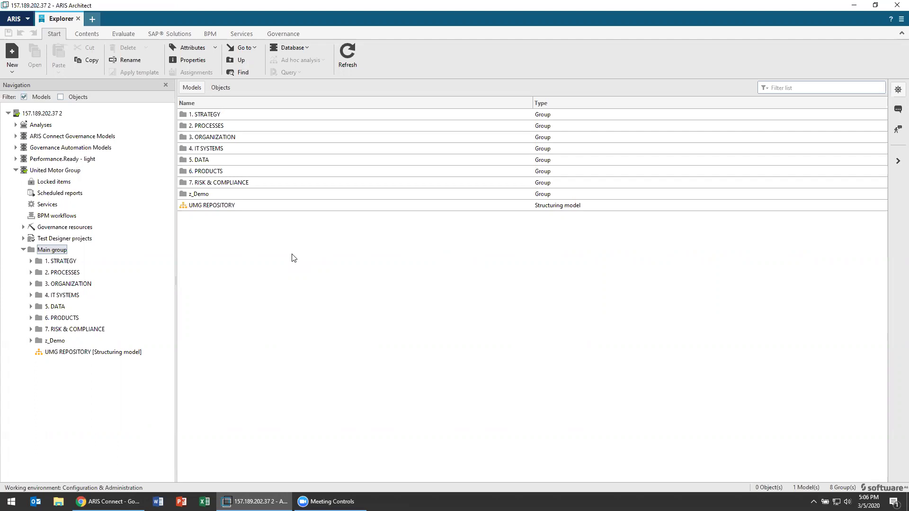
Create Query 2 on the United Motor Group database and enlarge the query editor panes
left_click(21, 19)
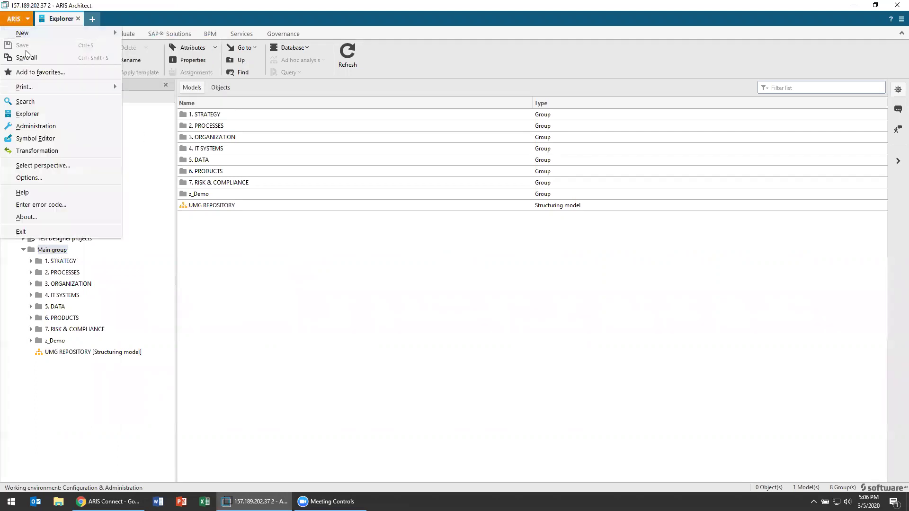
mouse_move(29, 33)
left_click(147, 94)
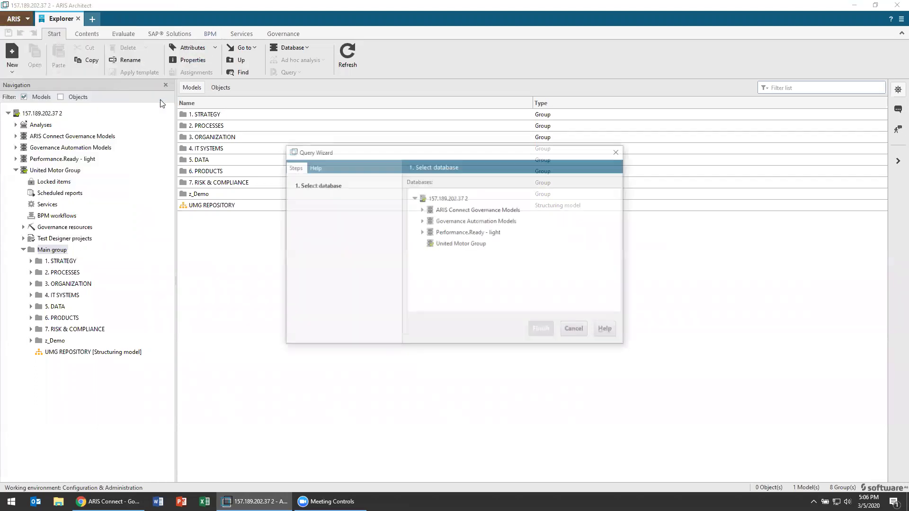
left_click(465, 244)
left_click(547, 330)
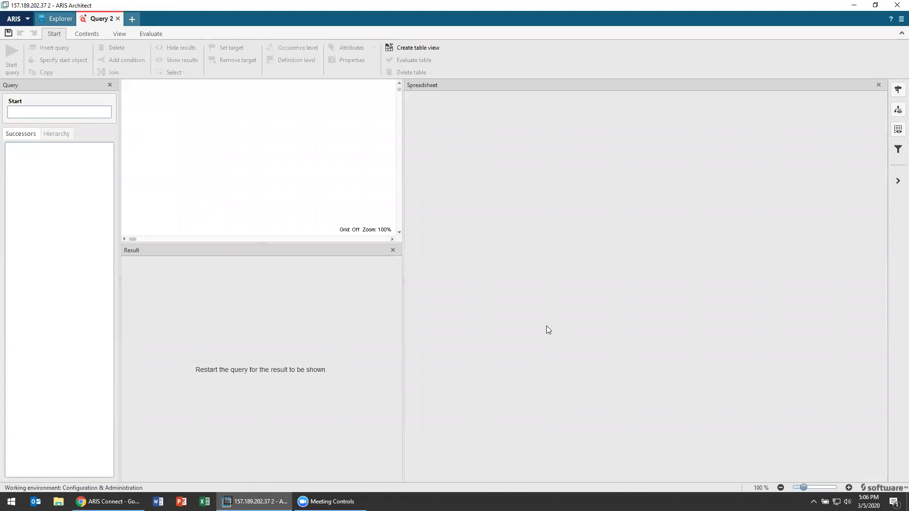
left_click_drag(401, 251, 556, 252)
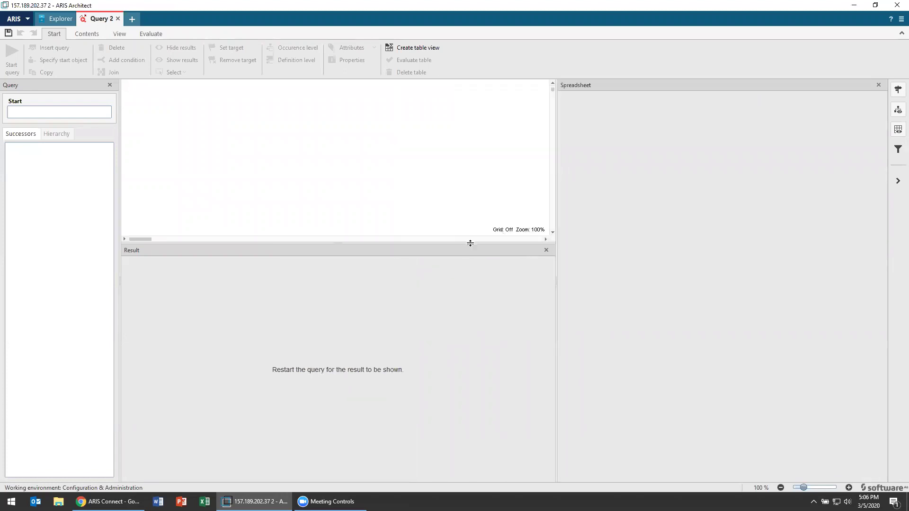
left_click_drag(469, 240, 475, 373)
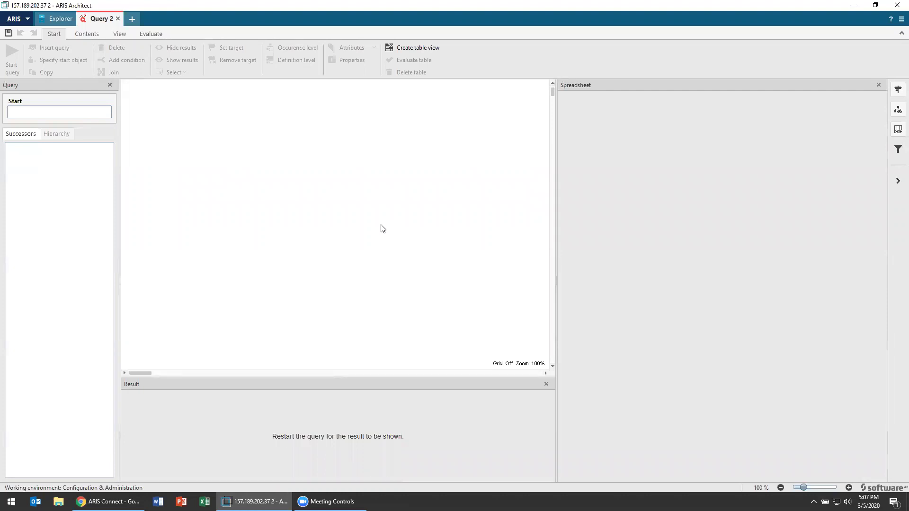
Set Organizational chart as the start object and add Role through the contains relation
left_click(78, 114)
type("or")
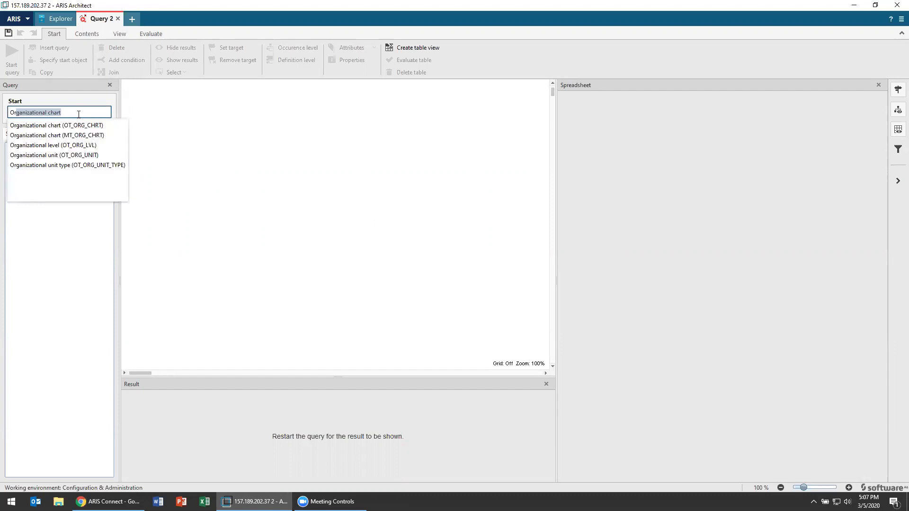
left_click(82, 139)
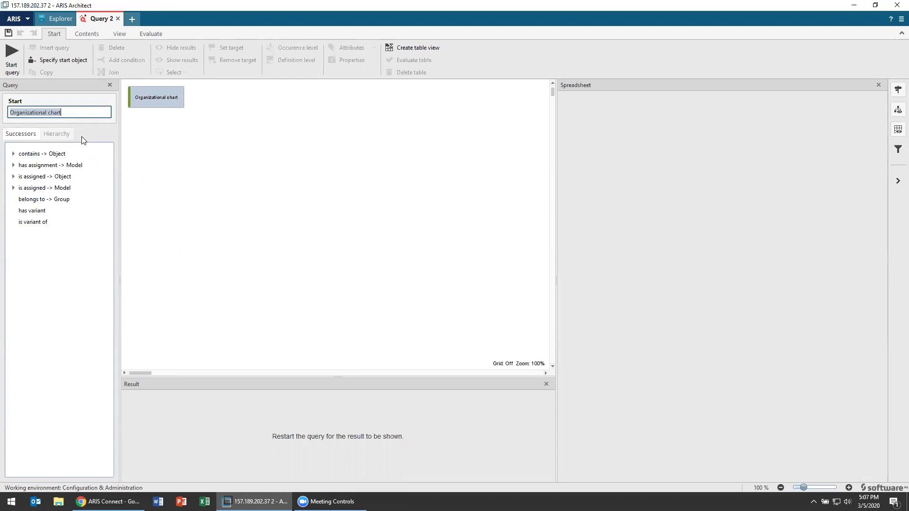
left_click(13, 154)
left_click(21, 166)
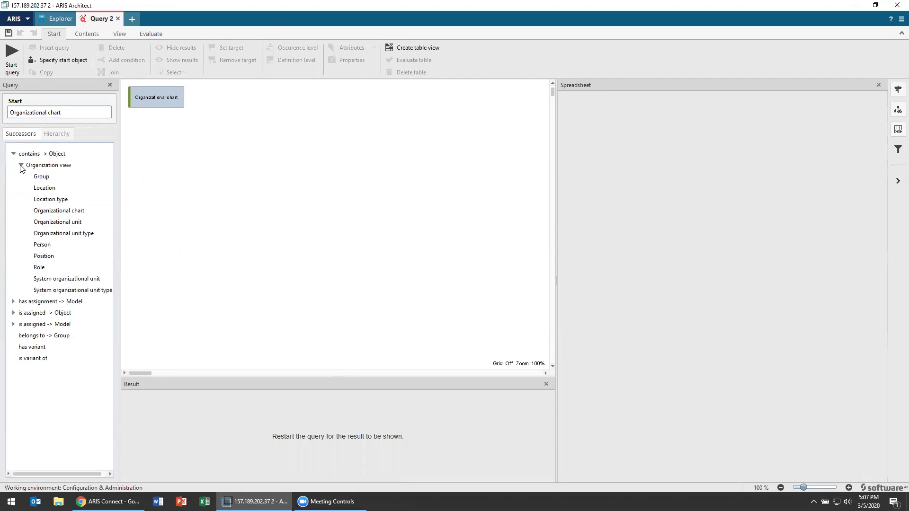
double_click(42, 268)
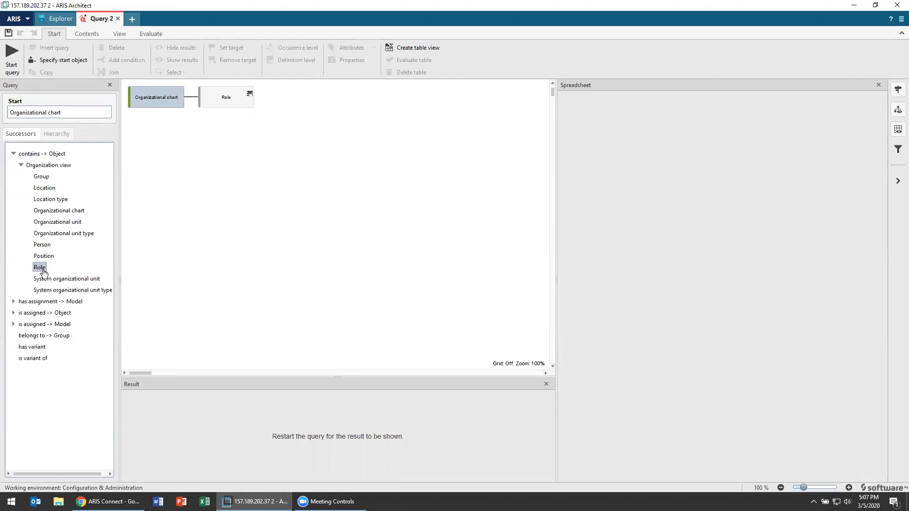
Add Function after Role, linked by the carries out relation
left_click(230, 104)
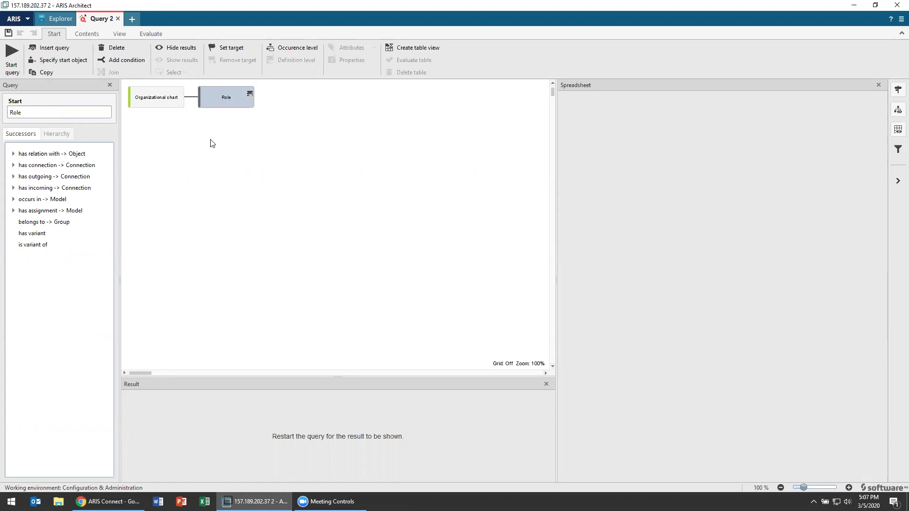
left_click(14, 154)
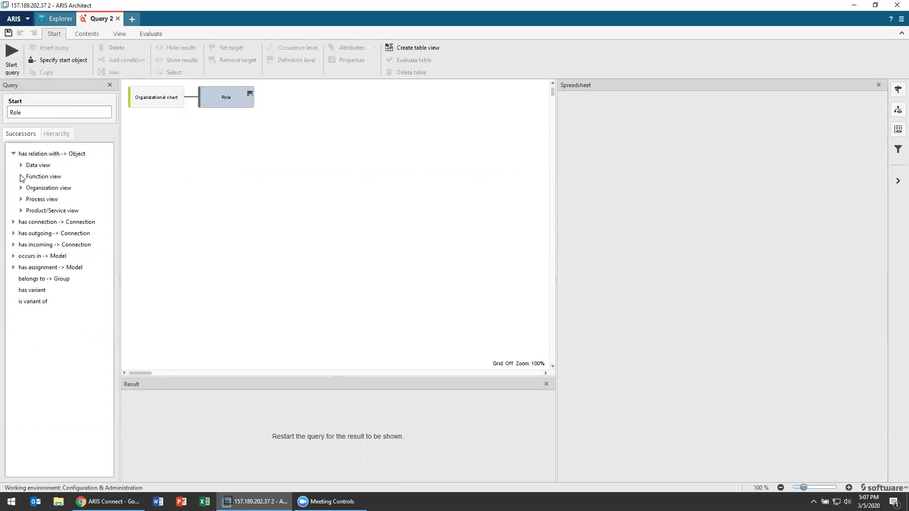
left_click(21, 177)
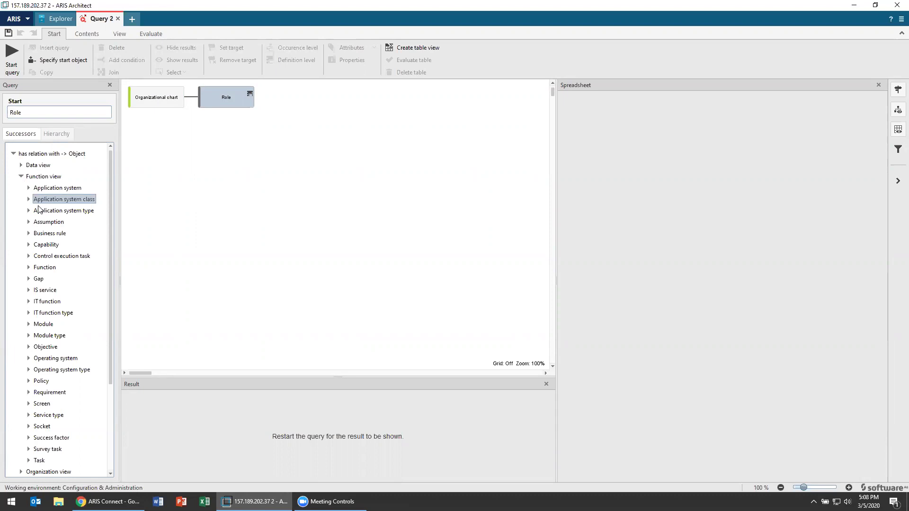
left_click(29, 268)
left_click(56, 184)
double_click(57, 185)
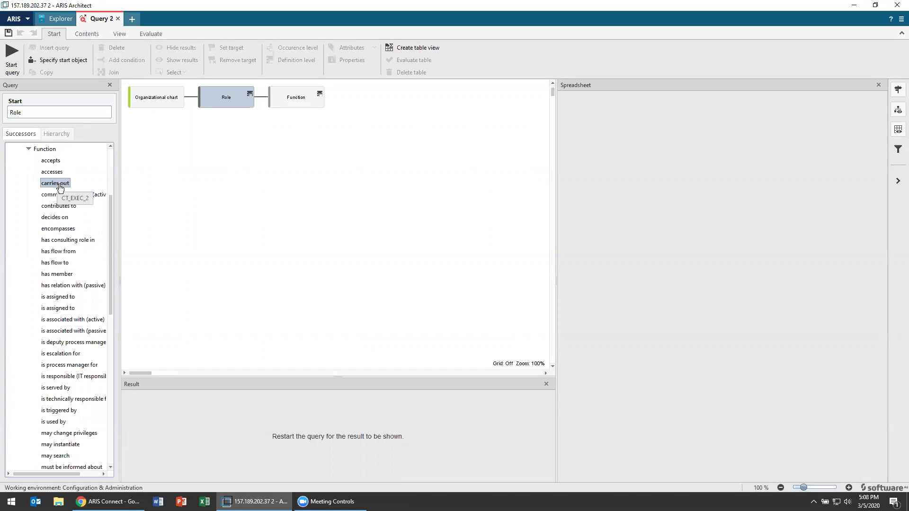
Add Application system type after Function to complete the four-object chain
left_click(298, 95)
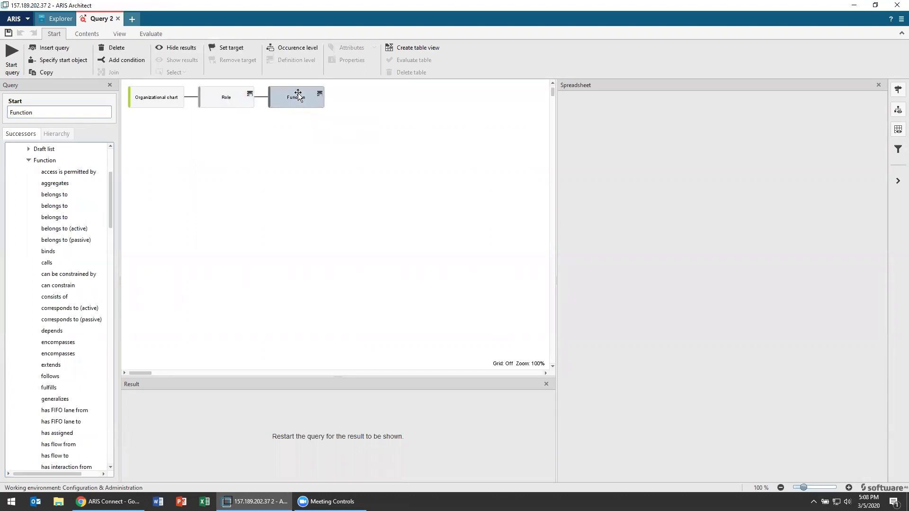
left_click(29, 161)
left_click(20, 161)
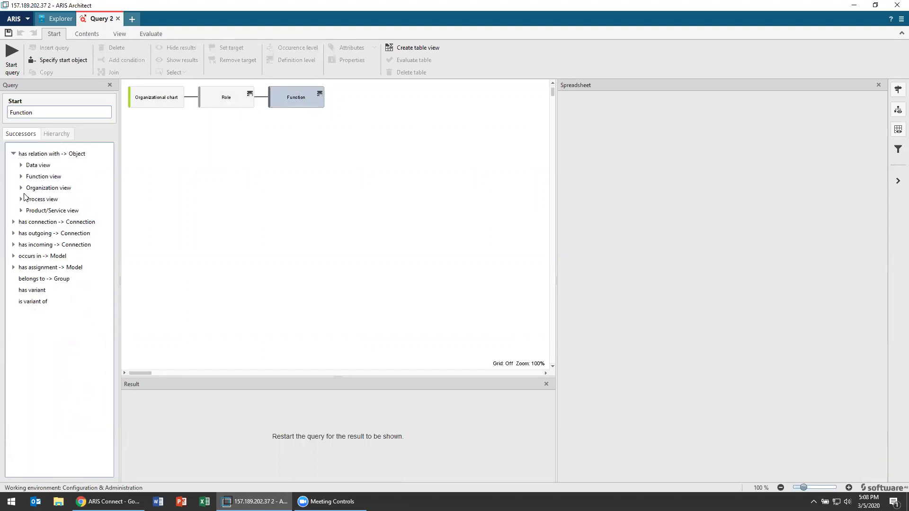
left_click(20, 175)
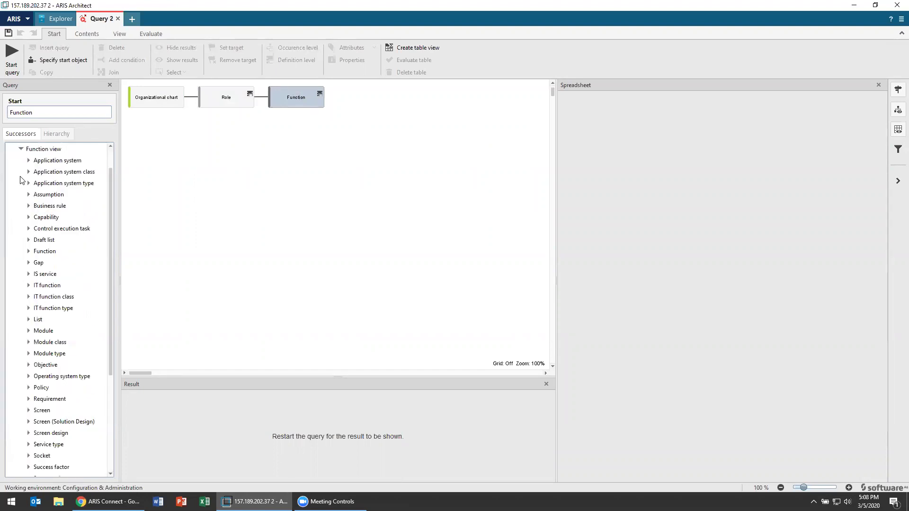
double_click(65, 183)
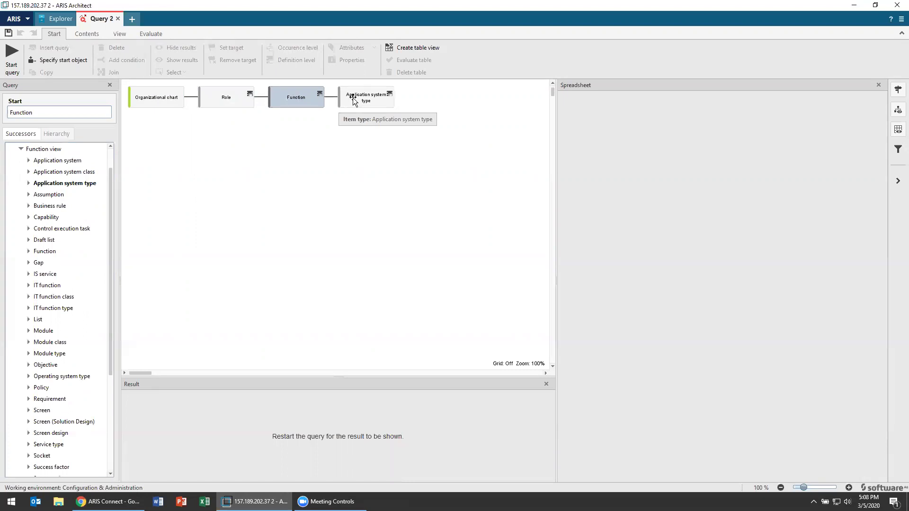
Run the query with the Local dealership org chart as starting point
left_click(898, 129)
left_click(12, 56)
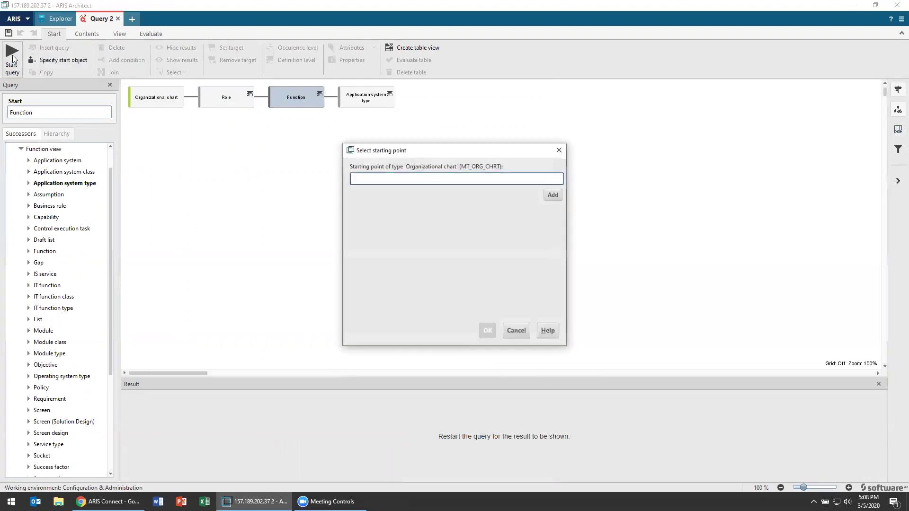
type("Local dealership")
left_click(396, 192)
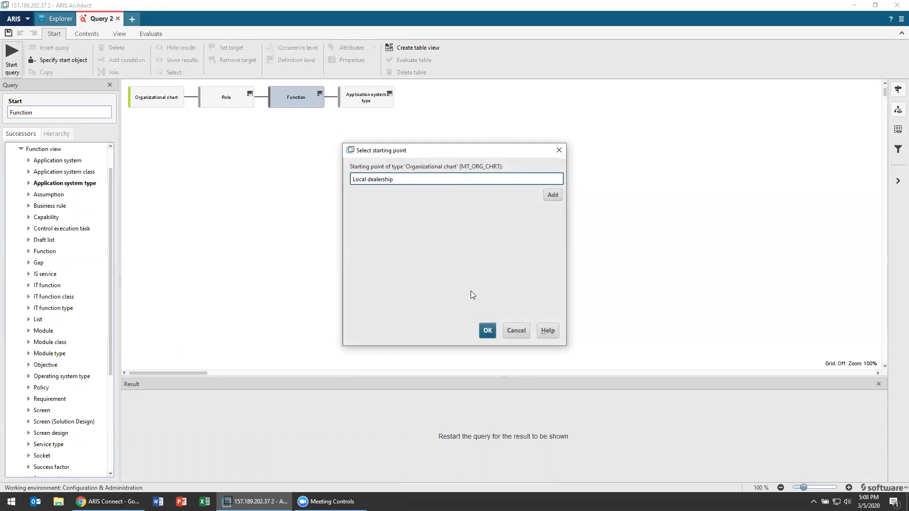
left_click(487, 331)
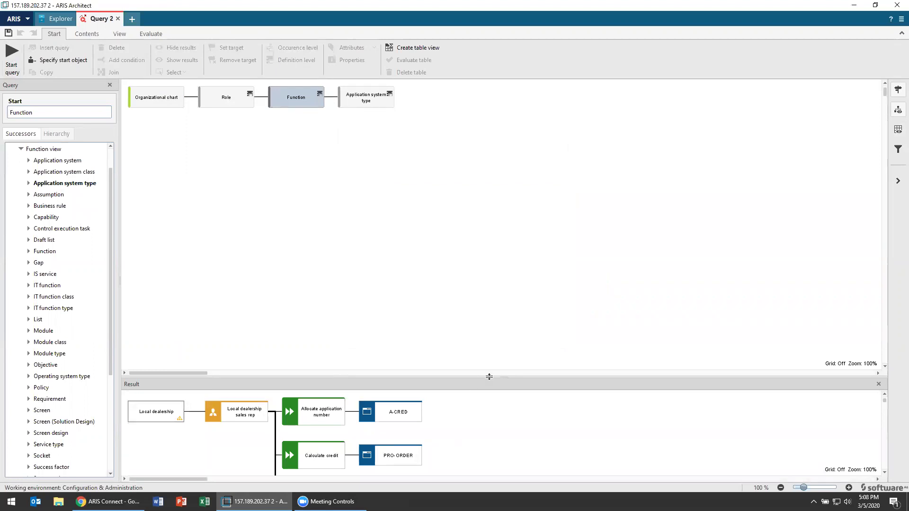
Review the result diagram of sales rep functions and application systems like PRO-ORDER
left_click_drag(489, 377, 463, 120)
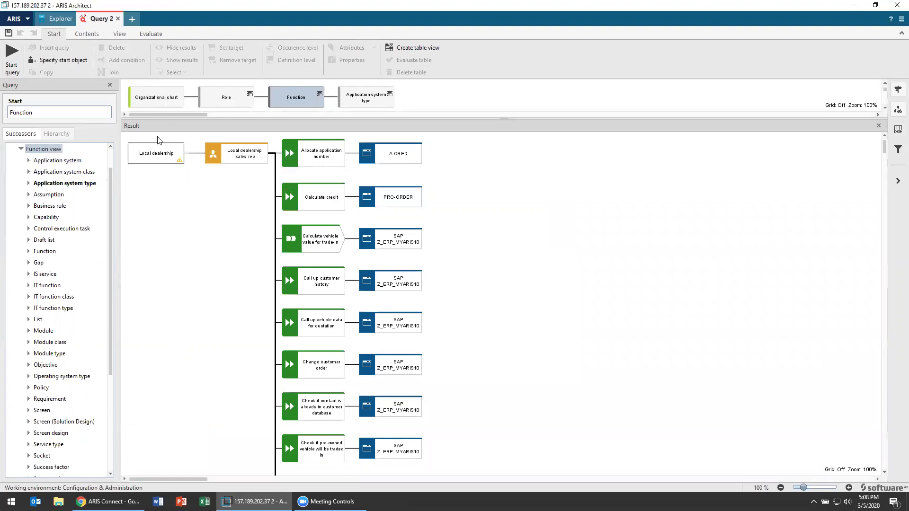
mouse_move(248, 148)
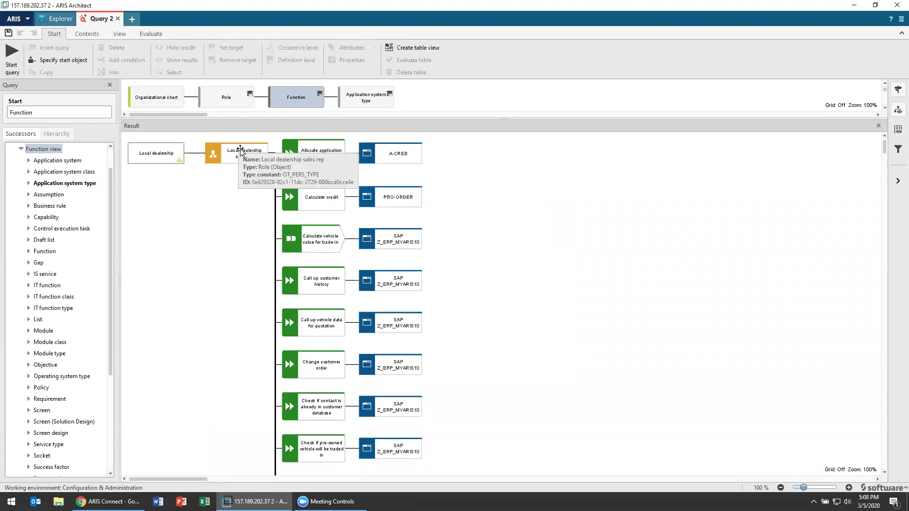
mouse_move(323, 160)
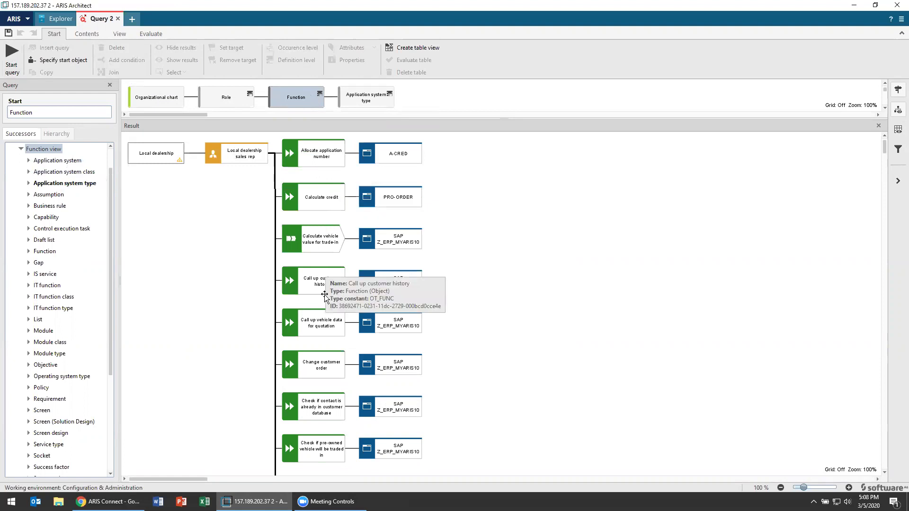
scroll(320, 335, "down", 5)
scroll(312, 350, "up", 5)
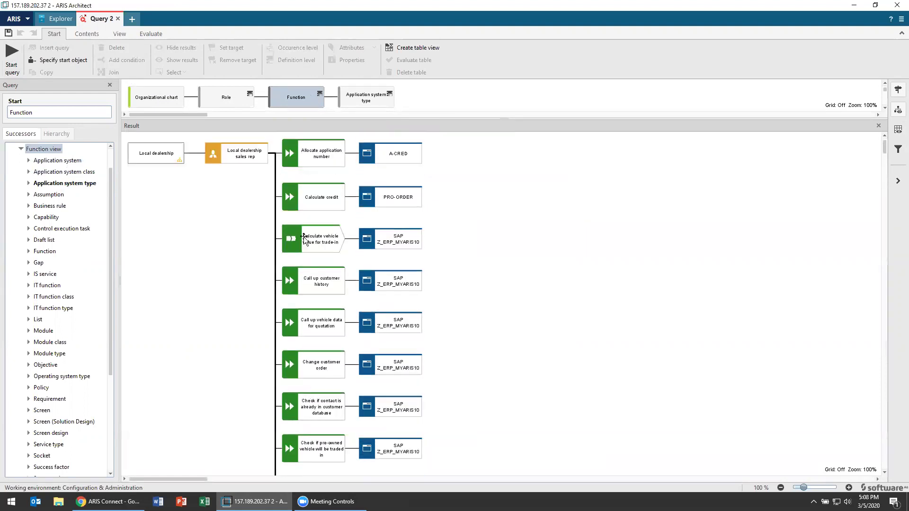
scroll(399, 370, "down", 5)
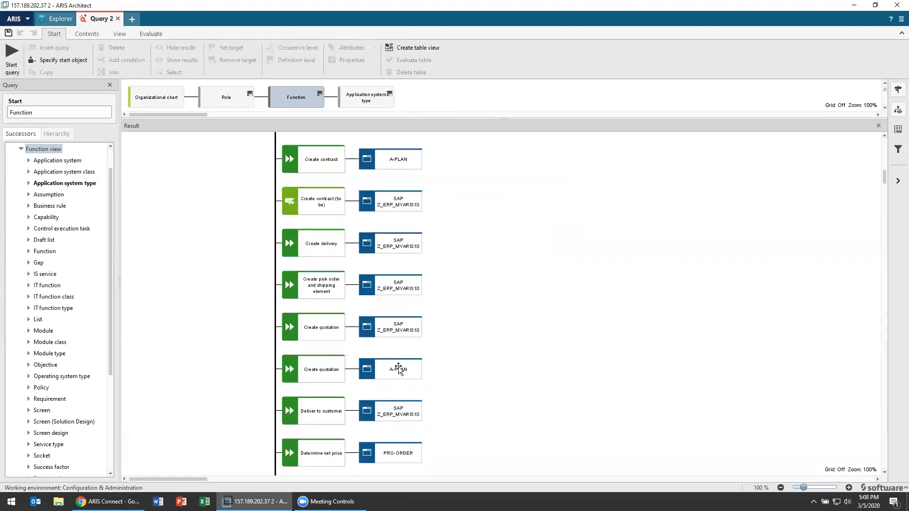
scroll(398, 369, "down", 5)
scroll(403, 392, "up", 10)
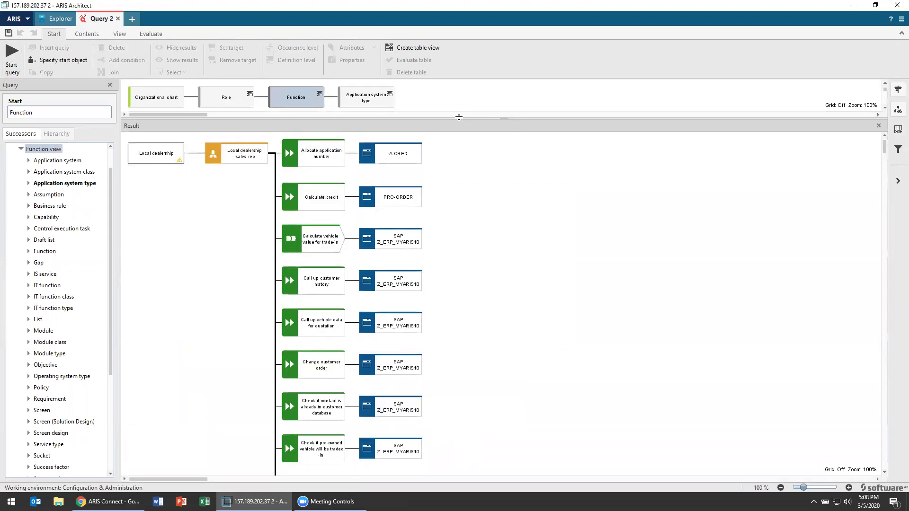
left_click_drag(459, 118, 492, 257)
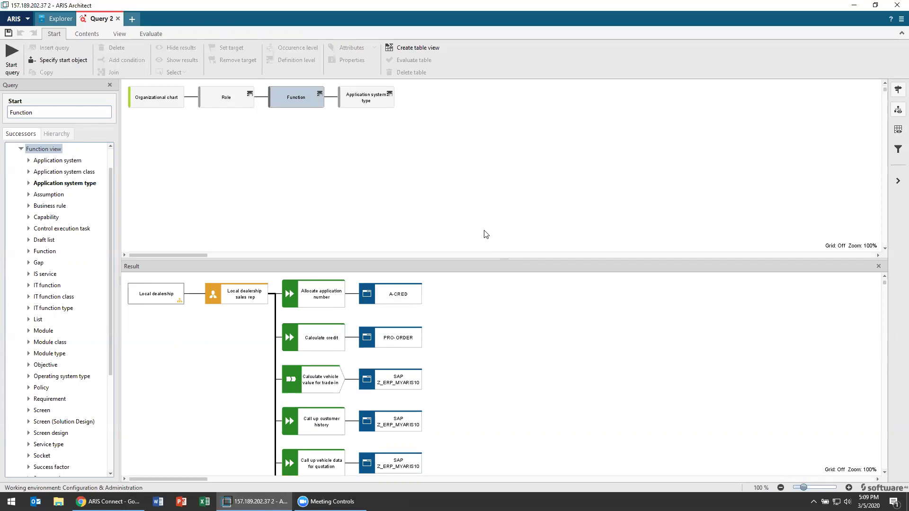
Create a table view with headers Roles, Tasks and Applications in A1–C1
left_click(425, 48)
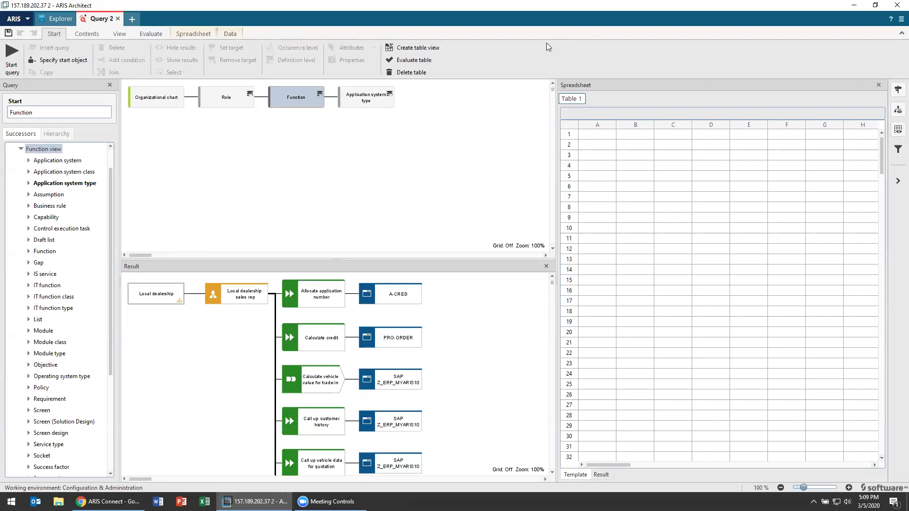
left_click(597, 133)
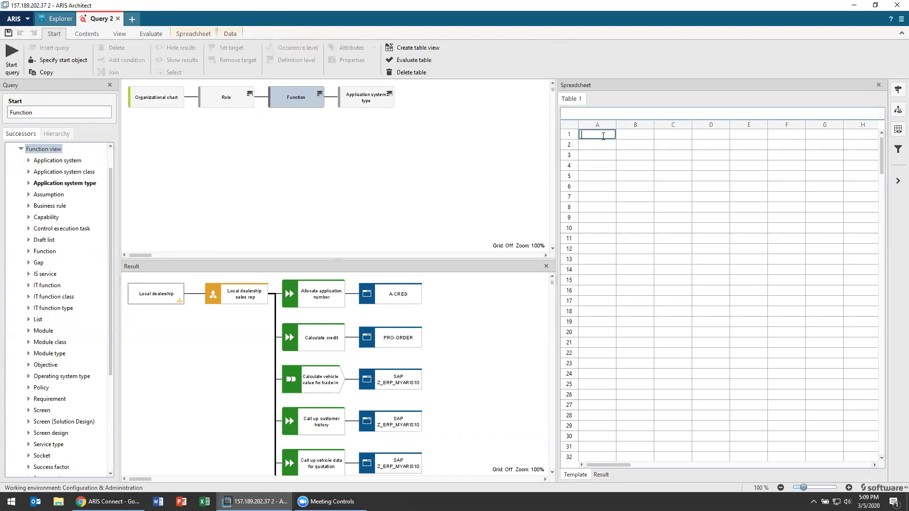
type("Roles")
key("Return")
left_click(630, 135)
type("Tasks")
left_click(659, 135)
type("Applicat")
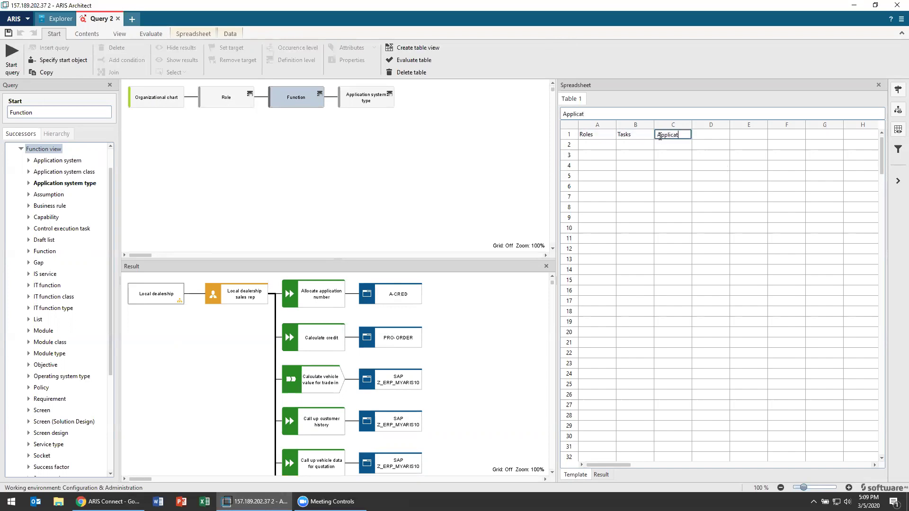
type("ions")
left_click(720, 136)
Place the Role, Function and Application system type query items into cells A2–C2
left_click_drag(209, 93, 587, 150)
left_click_drag(323, 102, 637, 145)
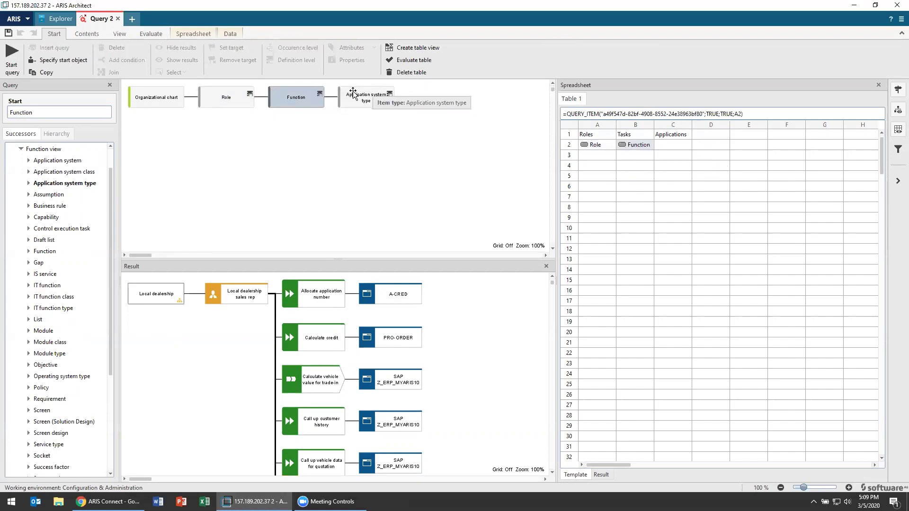
left_click_drag(350, 92, 675, 147)
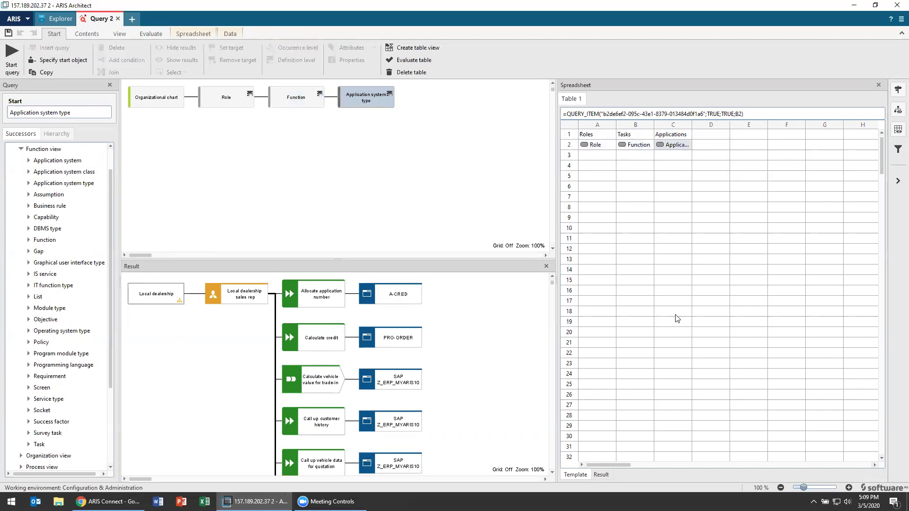
Evaluate the table and review the result rows of tasks and applications such as HLPN-1
left_click(32, 73)
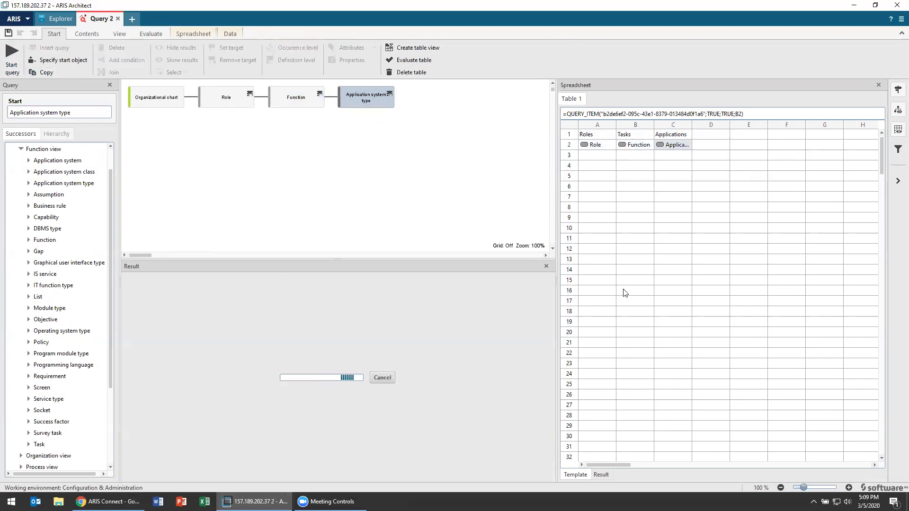
left_click(600, 475)
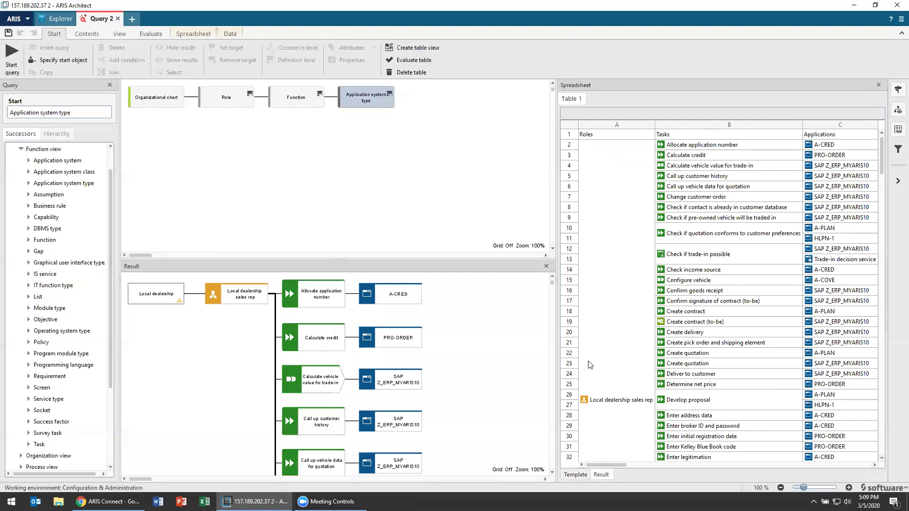
scroll(610, 343, "down", 1)
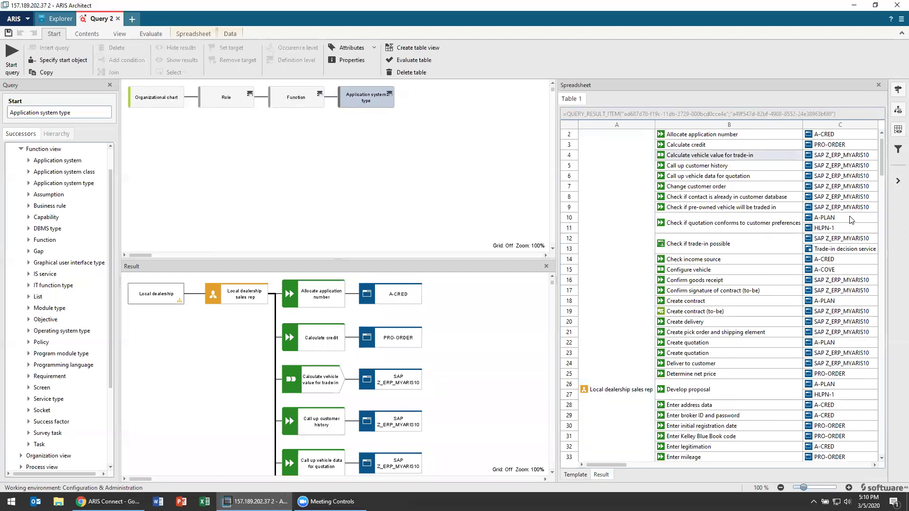
scroll(744, 161, "up", 1)
left_click(848, 155)
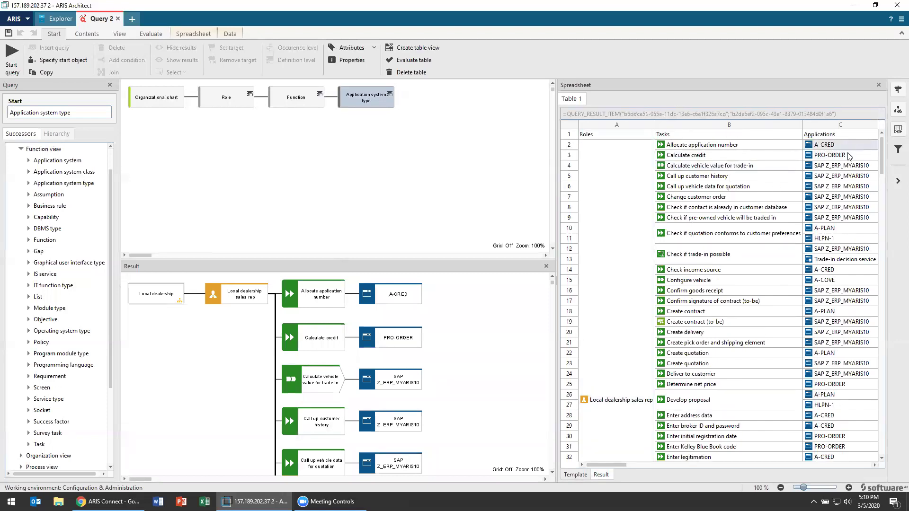
left_click(848, 232)
left_click(848, 228)
left_click(841, 240)
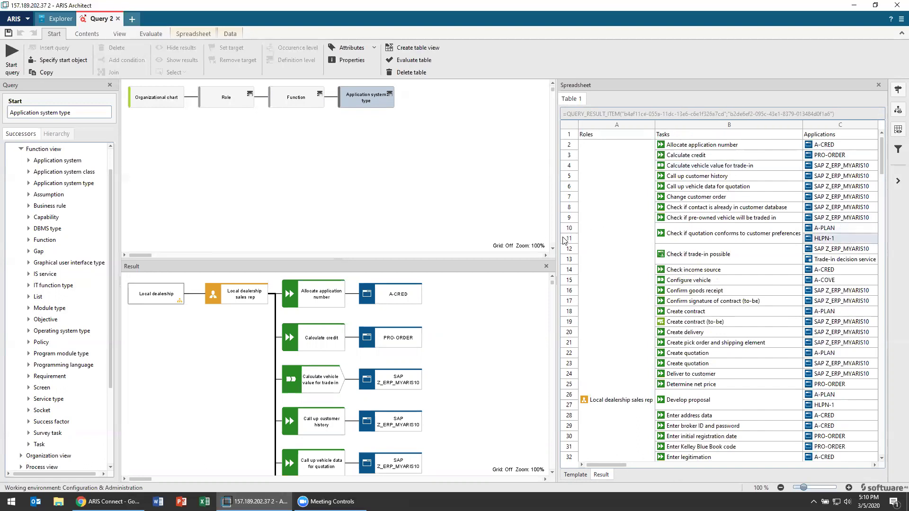
left_click_drag(557, 239, 460, 242)
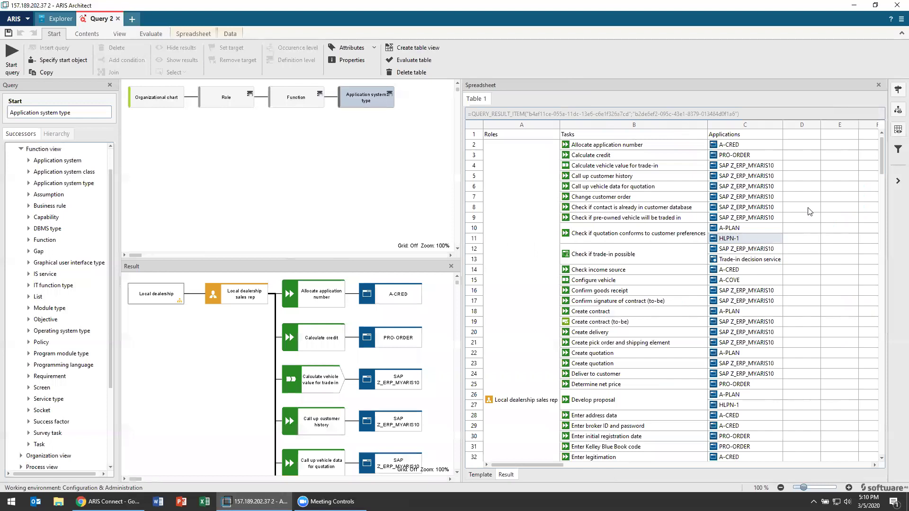
Add the header 'Description of Application' in D1, widen column D and select E2
left_click(480, 475)
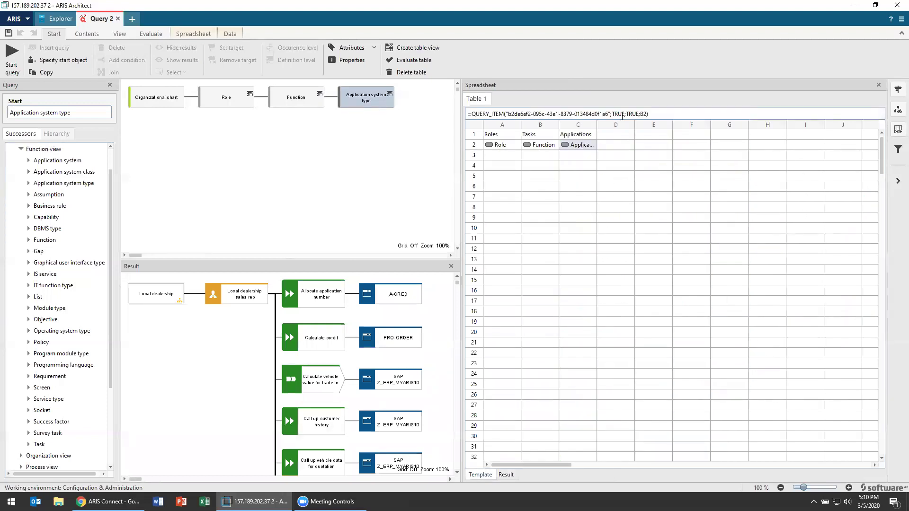
left_click(625, 134)
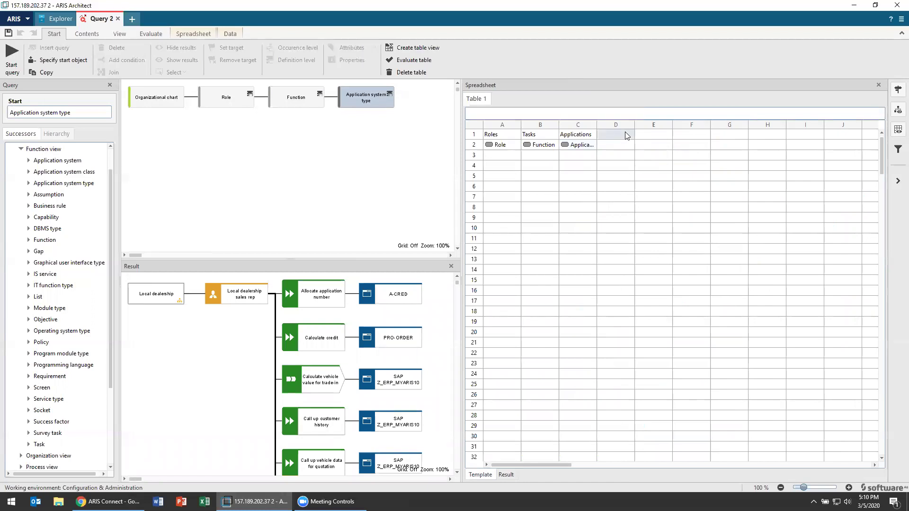
type("Description of Application")
left_click(649, 166)
left_click_drag(634, 124, 671, 124)
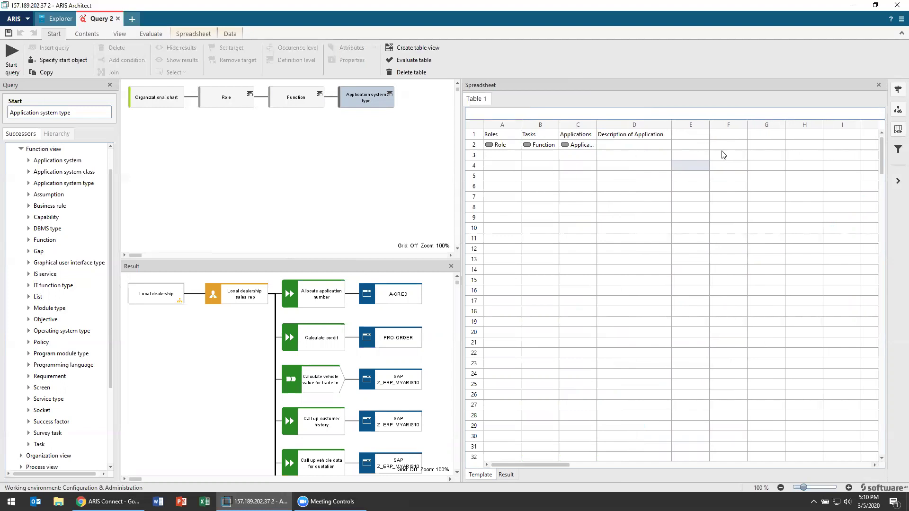
left_click_drag(700, 137, 699, 141)
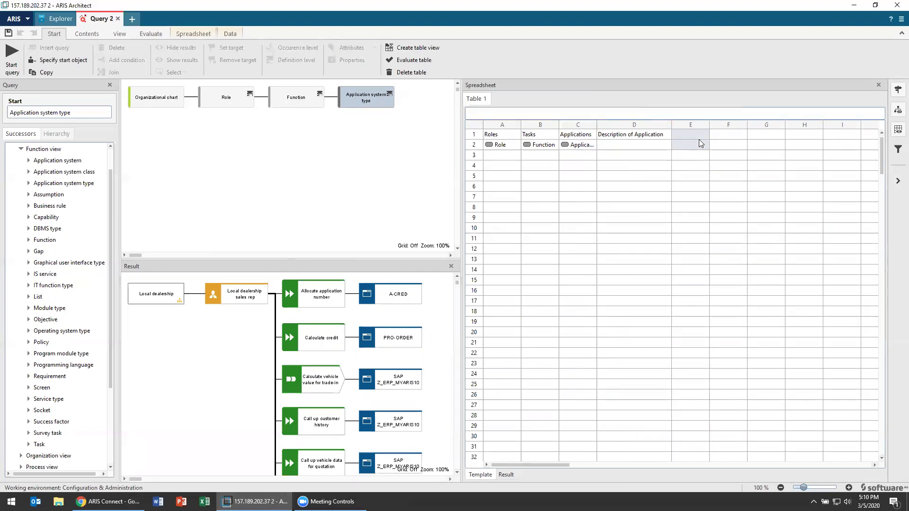
Enter =QUERY_ATTRIBUTE("AT_DESC") in cell E2 for the Description/Definition attribute
type("=qu")
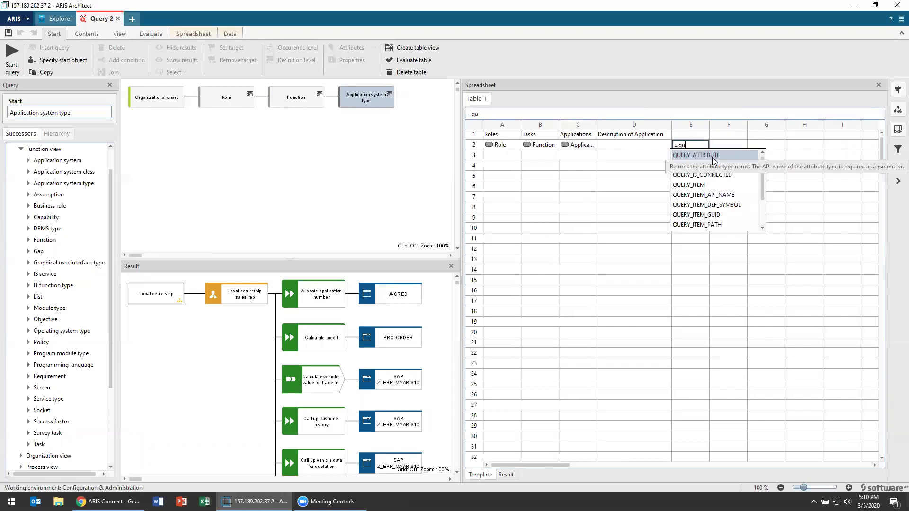
double_click(712, 156)
type("desc")
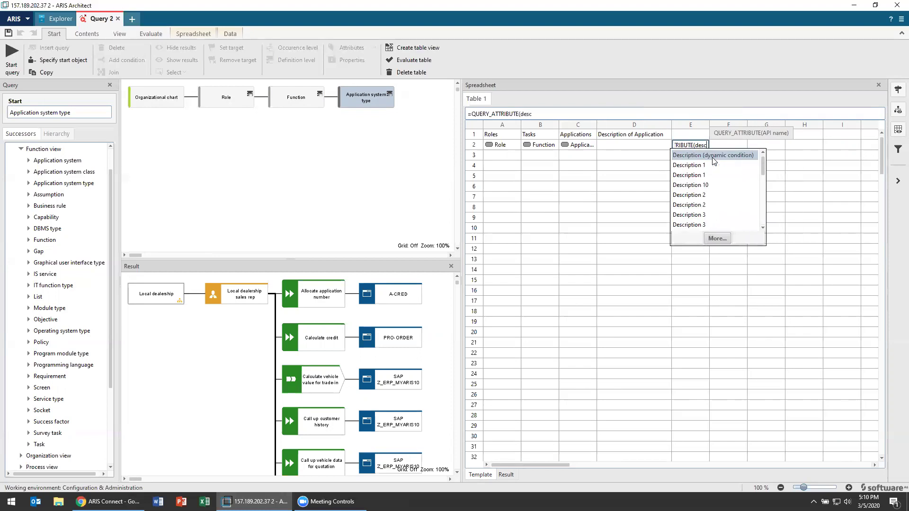
scroll(715, 175, "down", 5)
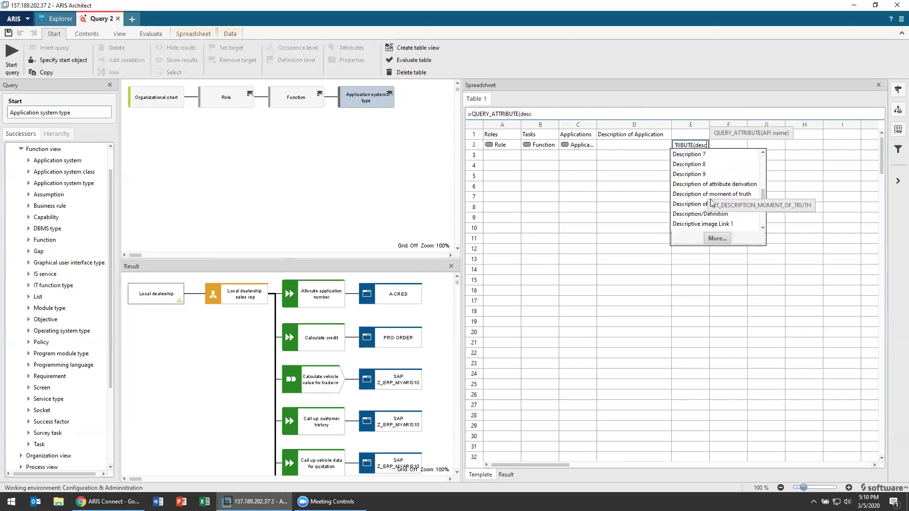
double_click(719, 214)
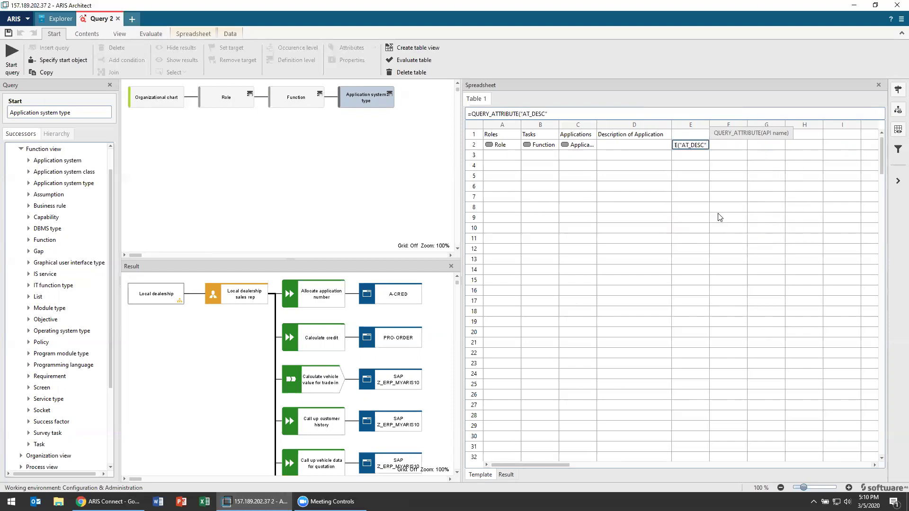
type(")")
key("Return")
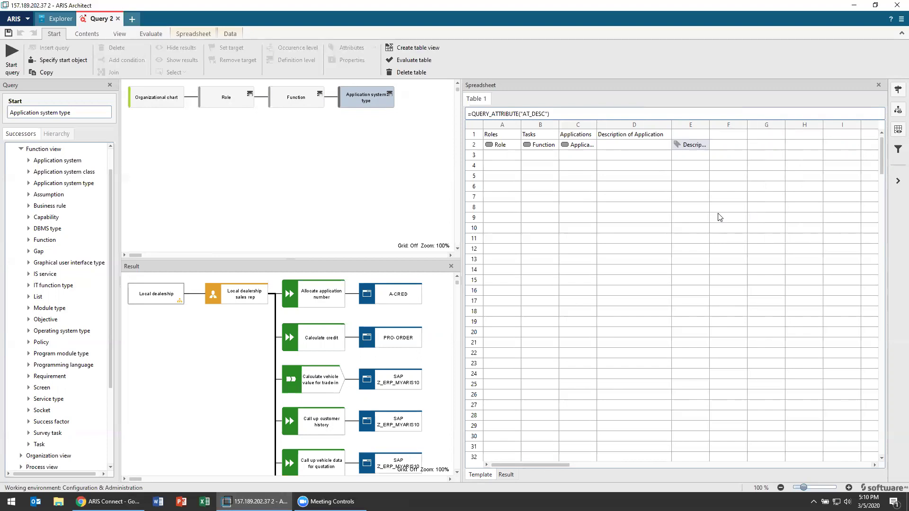
Enter =QUERY_ATTRIBUTE_VALUE(C2;E2) in cell D2 and widen column D to fit
left_click(663, 147)
type("=que")
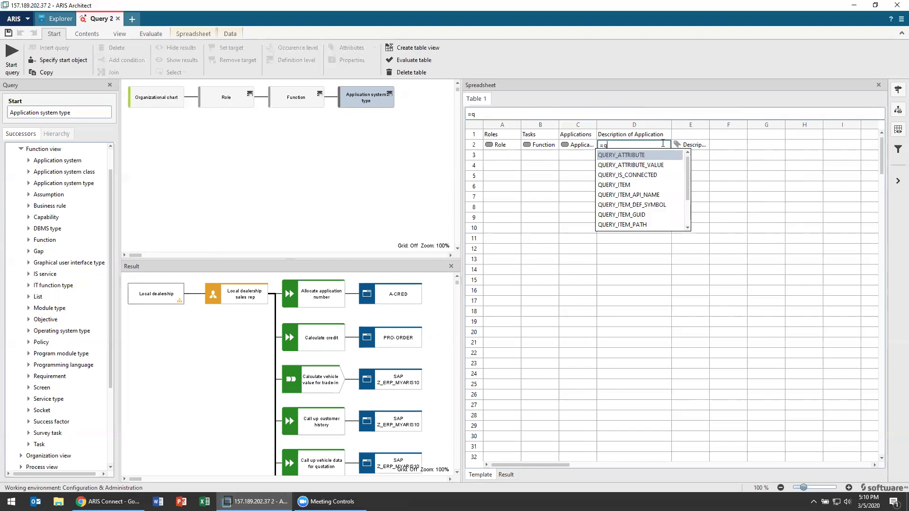
left_click(635, 166)
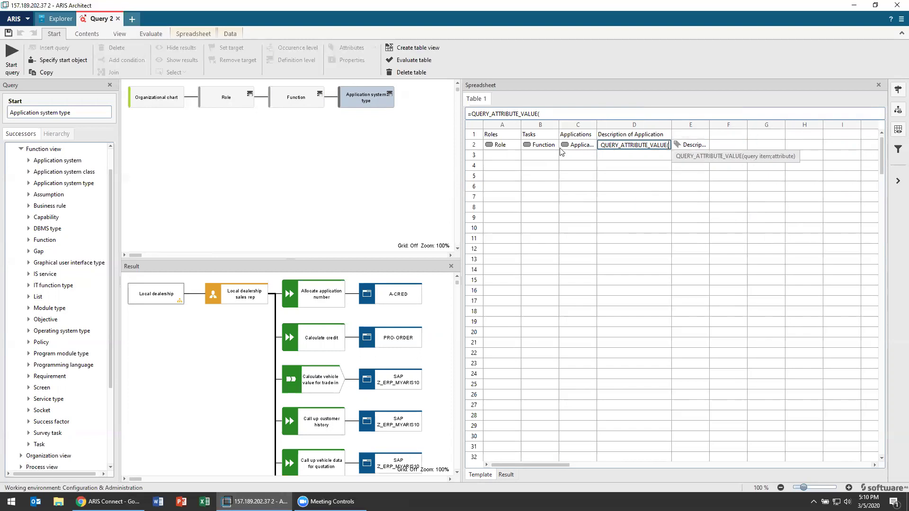
left_click(584, 146)
type(";")
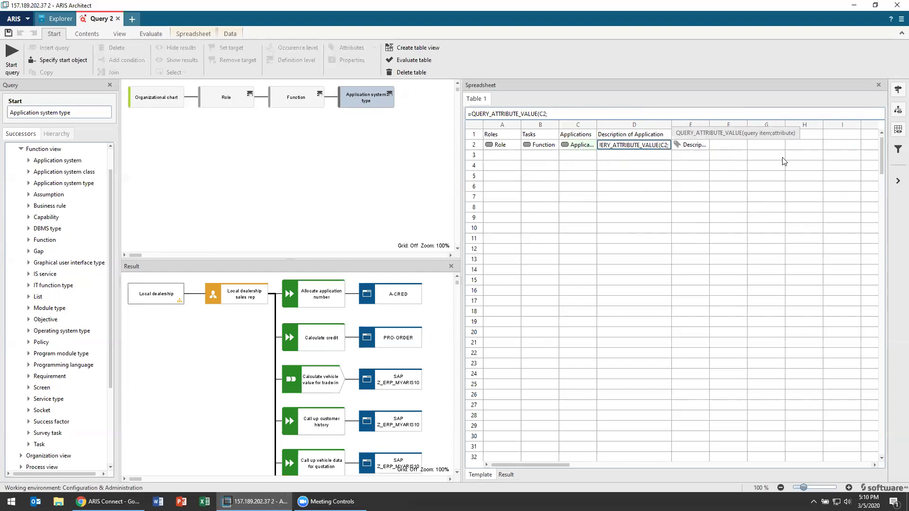
left_click(696, 147)
type(")")
key("Return")
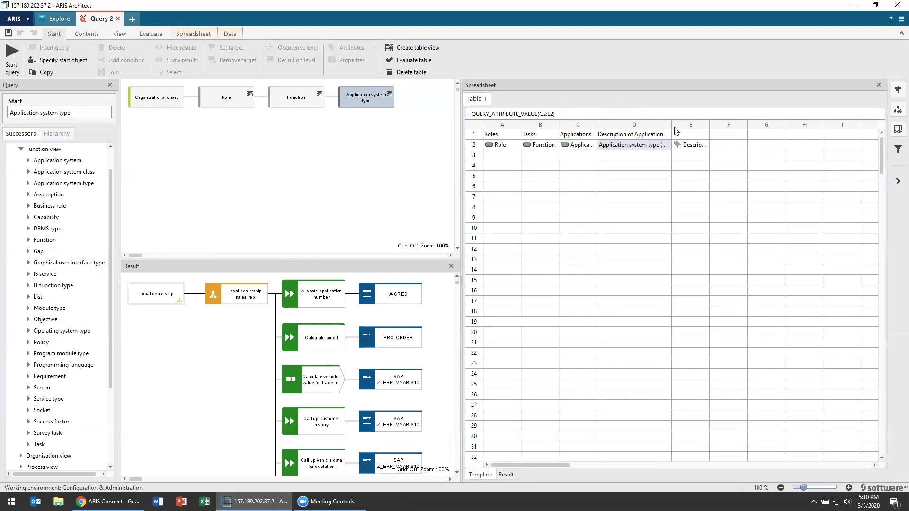
left_click_drag(671, 124, 727, 123)
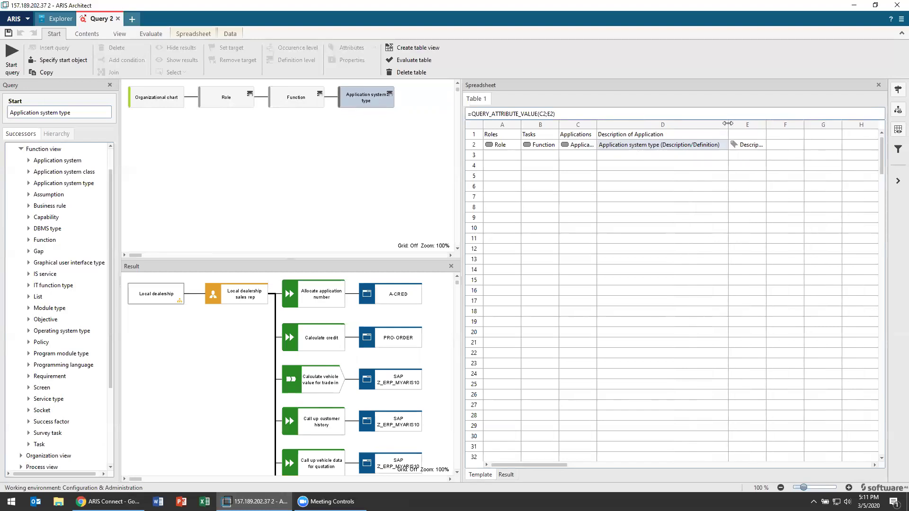
Run the query and review the Result table of roles and tasks
left_click(11, 56)
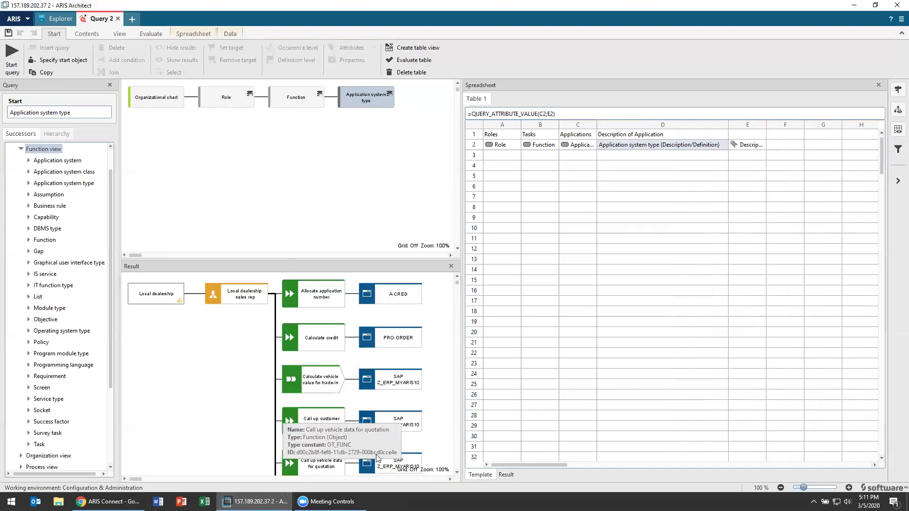
left_click(506, 475)
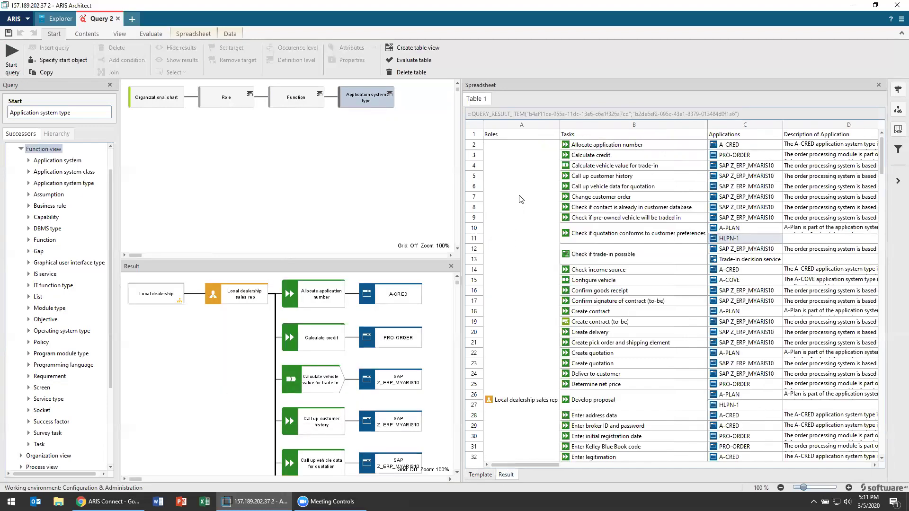
scroll(518, 199, "down", 1)
scroll(518, 195, "up", 1)
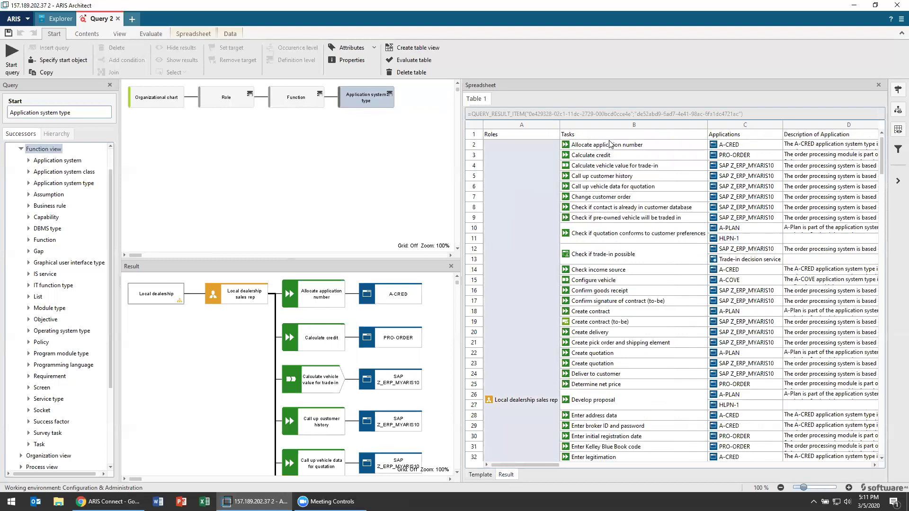
left_click(605, 436)
scroll(606, 437, "down", 4)
scroll(725, 187, "up", 4)
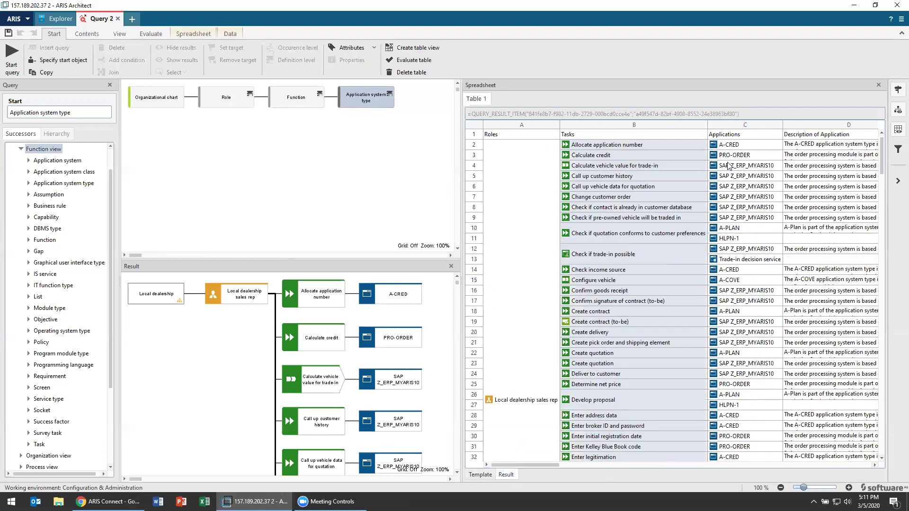
Check the A-CRED application row and its Description of Application text
left_click(732, 148)
scroll(731, 179, "down", 3)
scroll(731, 184, "up", 3)
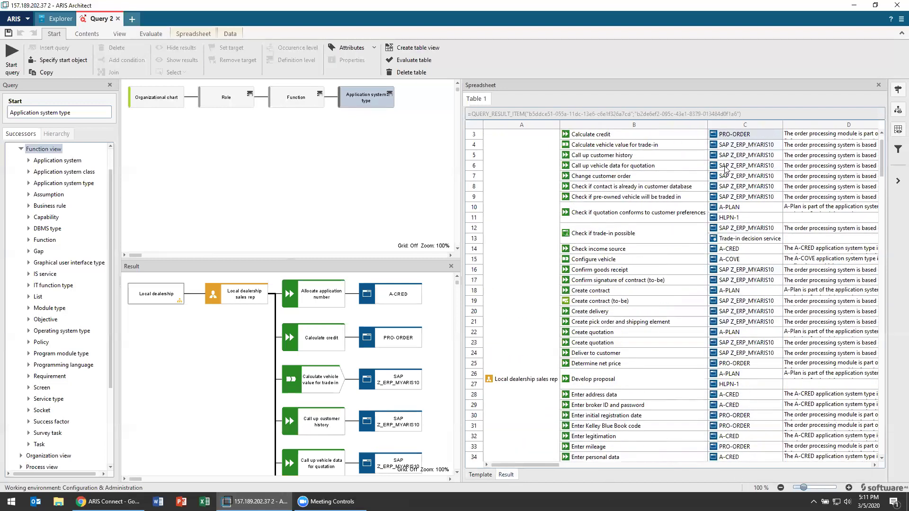
left_click(828, 136)
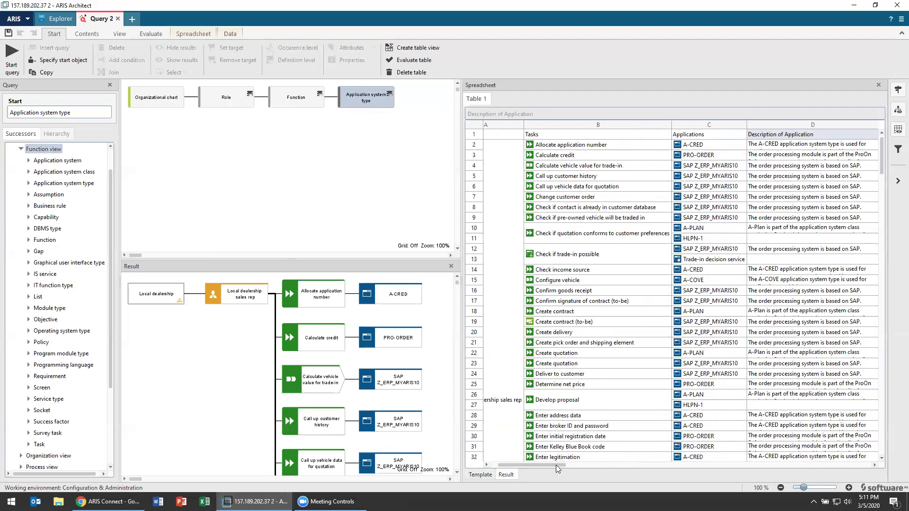
scroll(566, 466, "right", 5)
scroll(566, 465, "left", 4)
left_click_drag(555, 463, 539, 462)
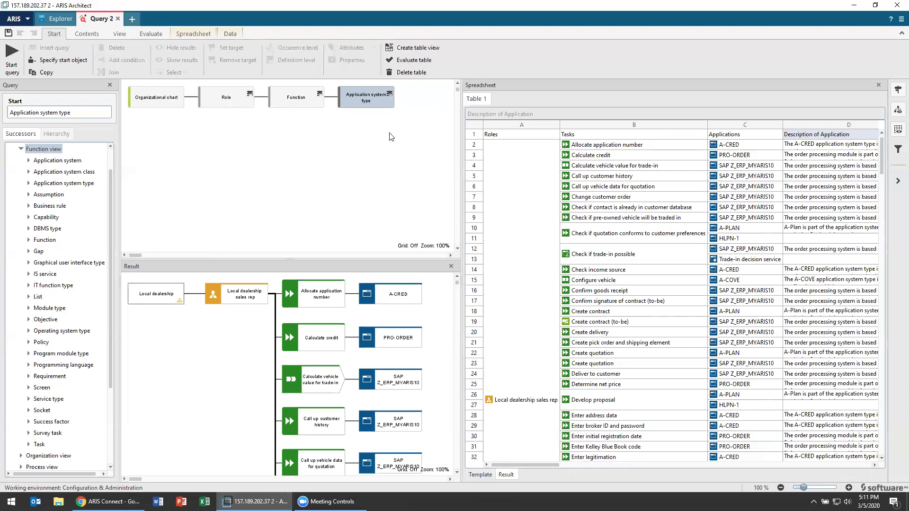
left_click(8, 31)
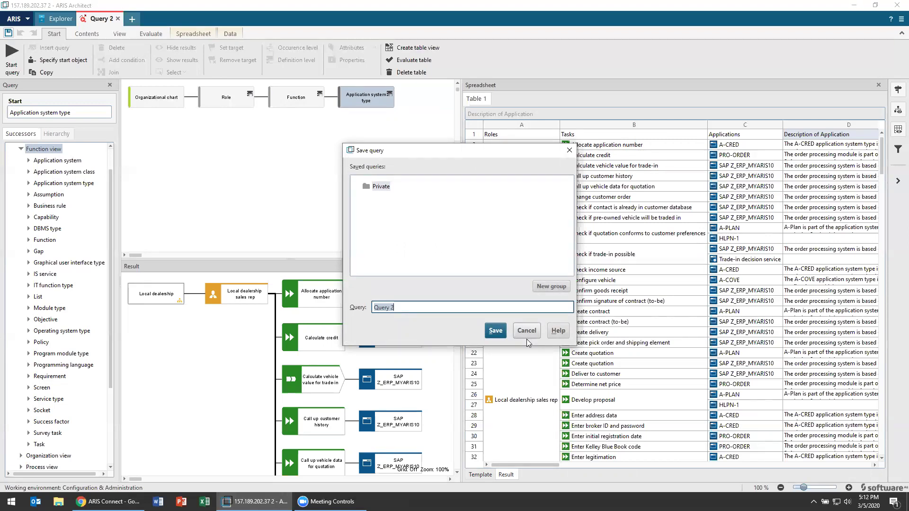
left_click(531, 334)
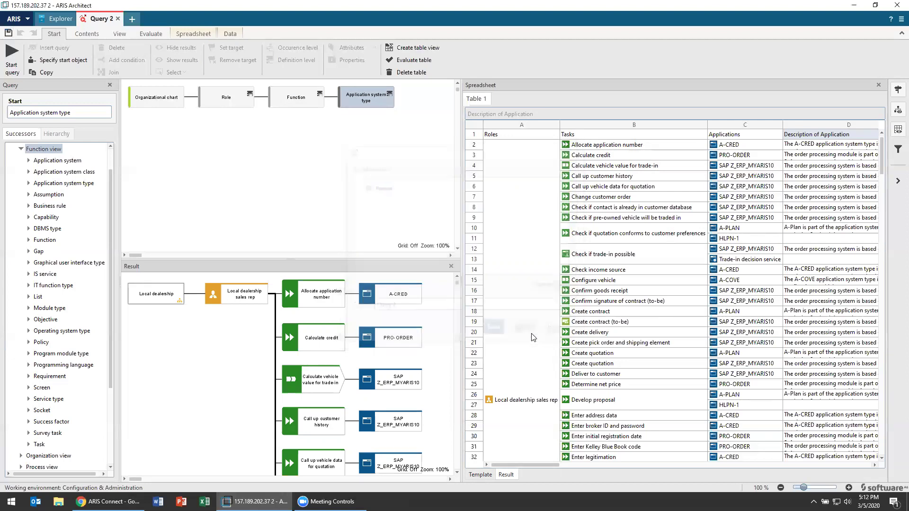